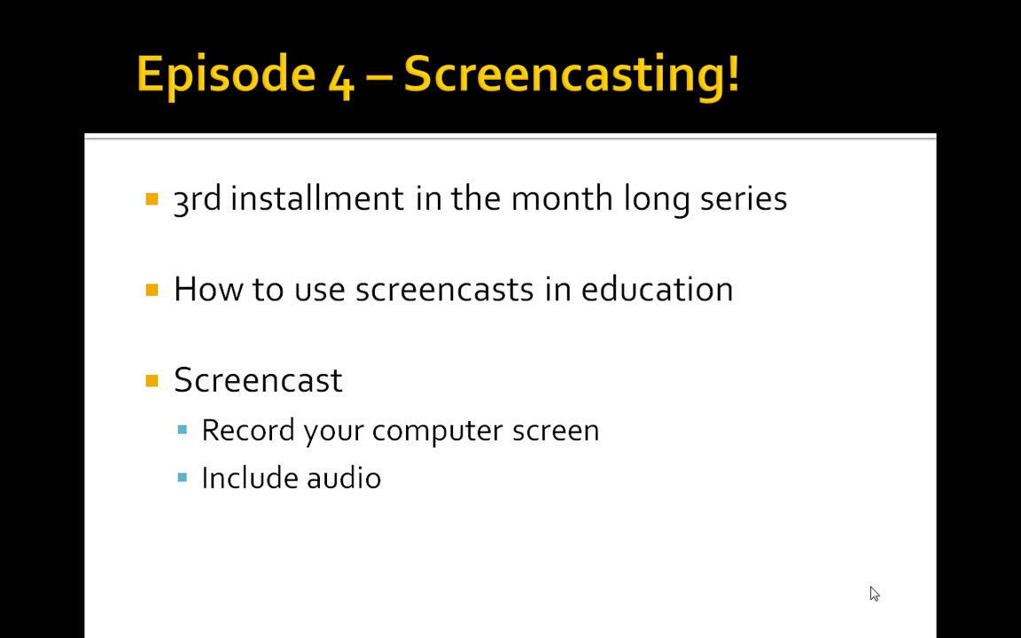
# Step: Advance the slideshow past the 'Benefits of Screencasting' slide to the next one
pyautogui.click(874, 594)
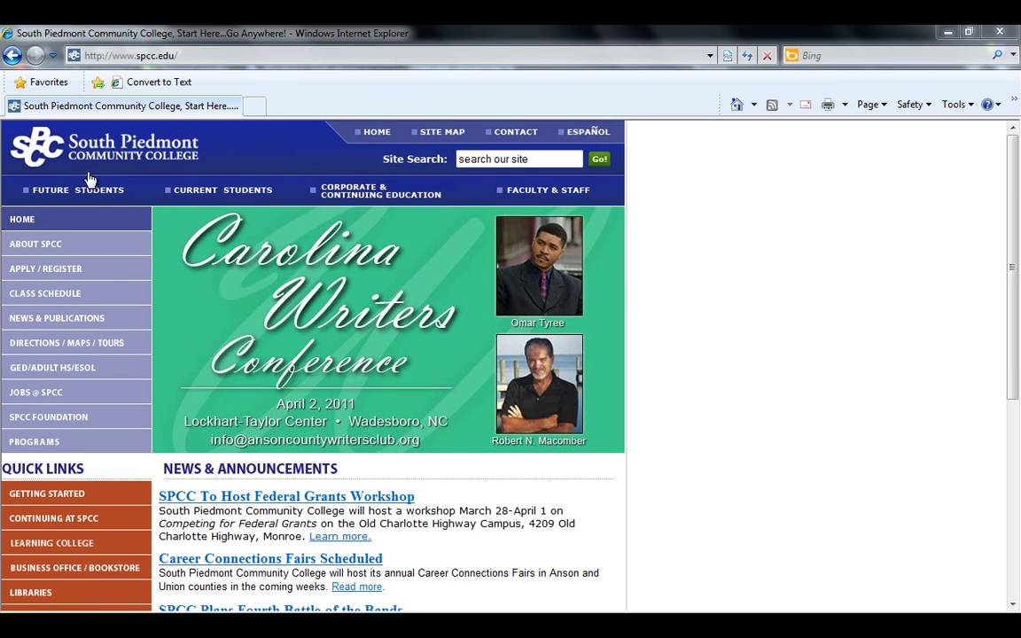
pyautogui.click(246, 58)
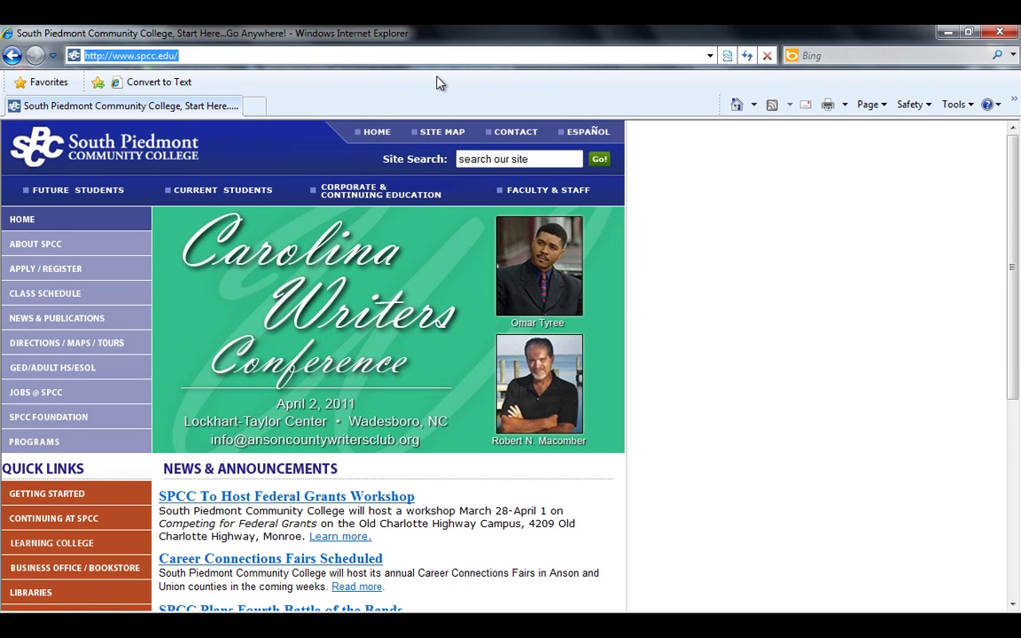
pyautogui.write('www.')
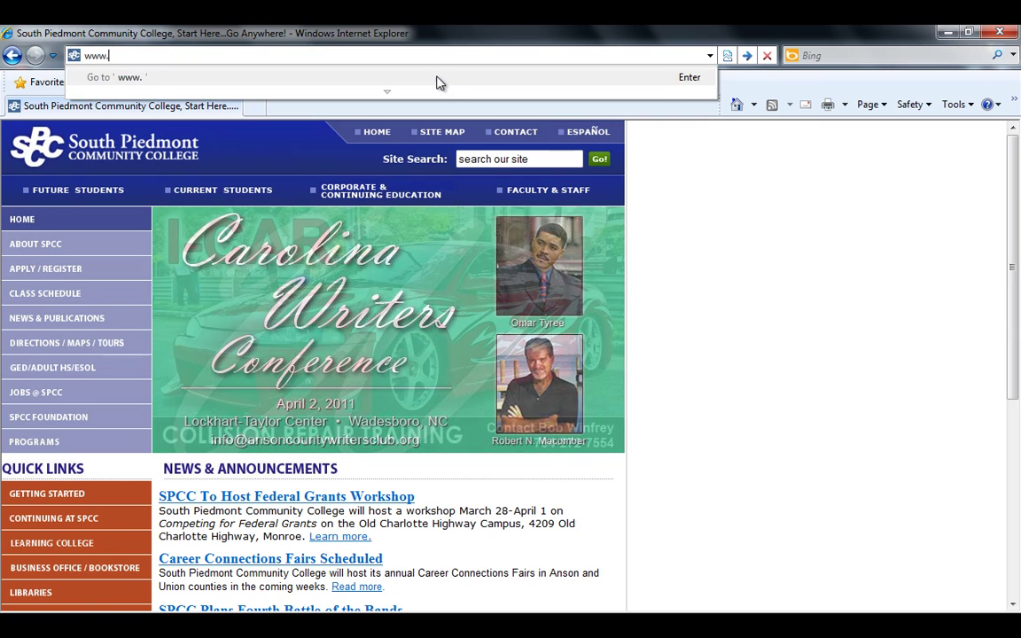
pyautogui.write('screencast-')
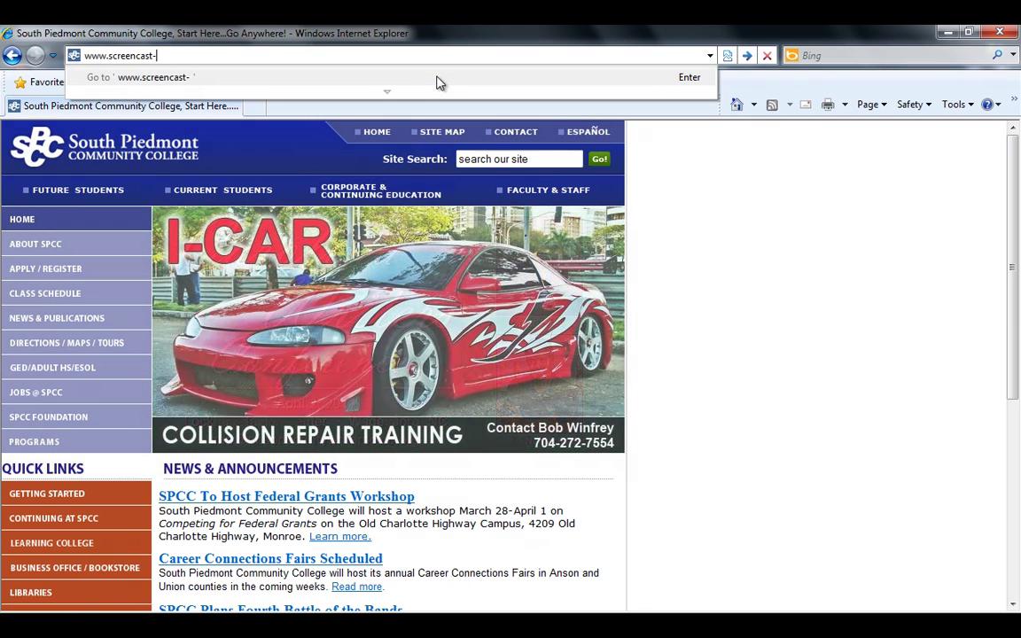
pyautogui.write('o-matic.com')
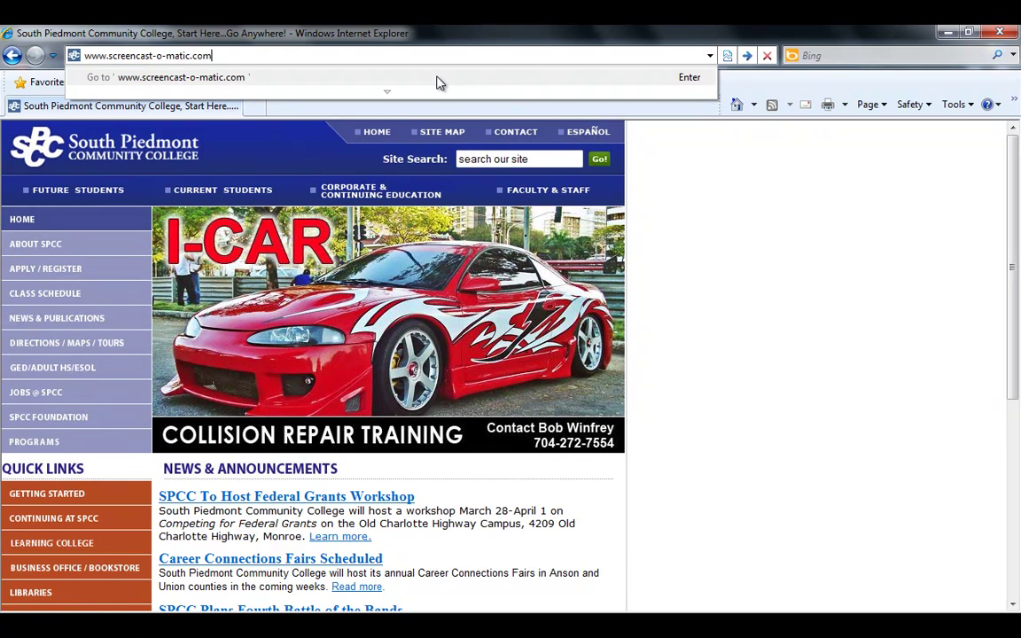
pyautogui.press('Return')
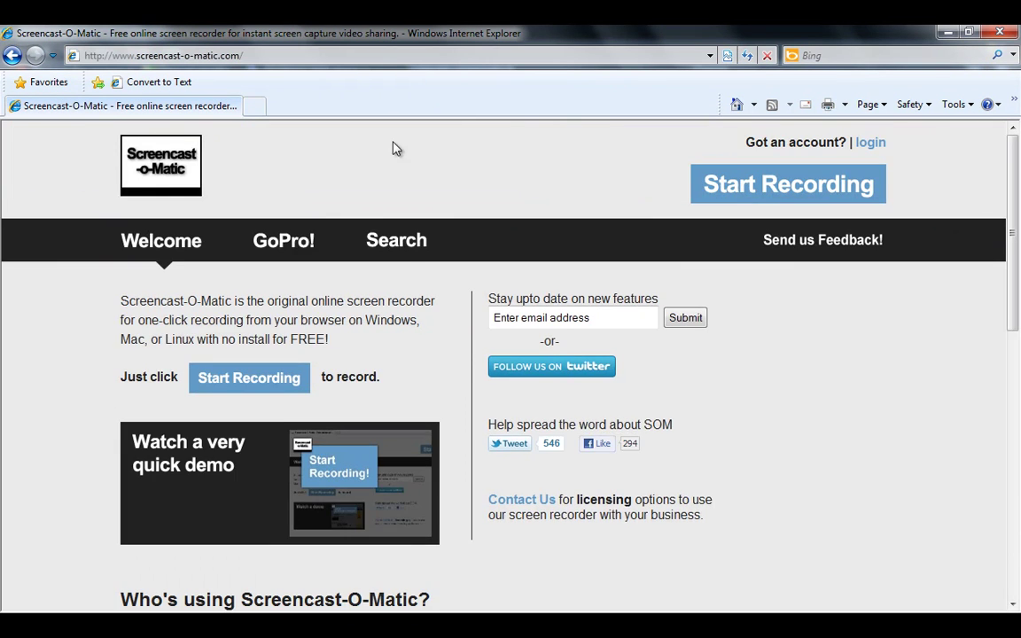
pyautogui.scroll(-2, 410, 362)
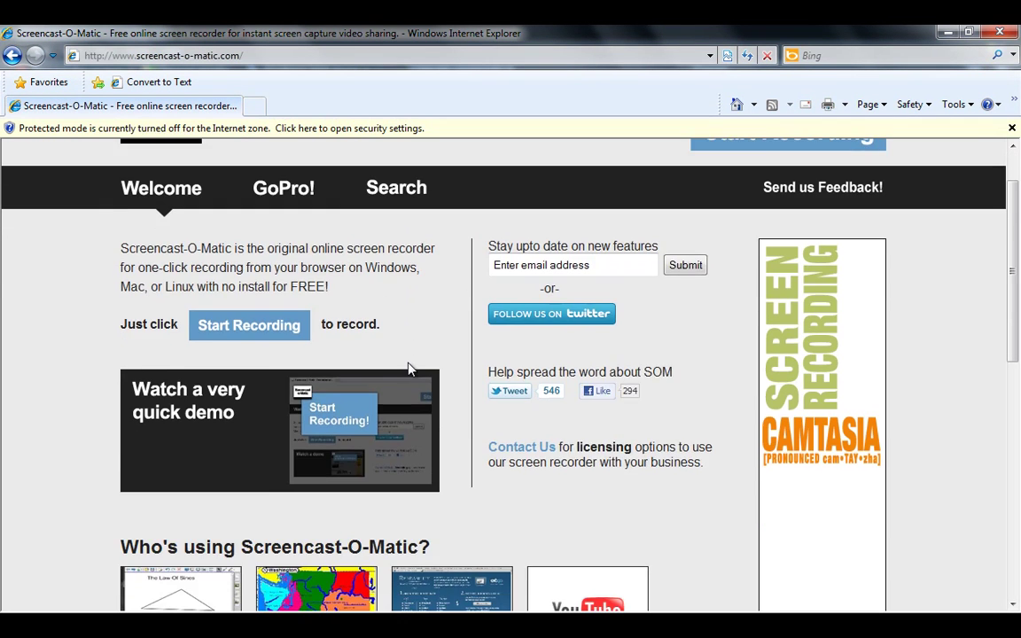
pyautogui.scroll(2, 411, 365)
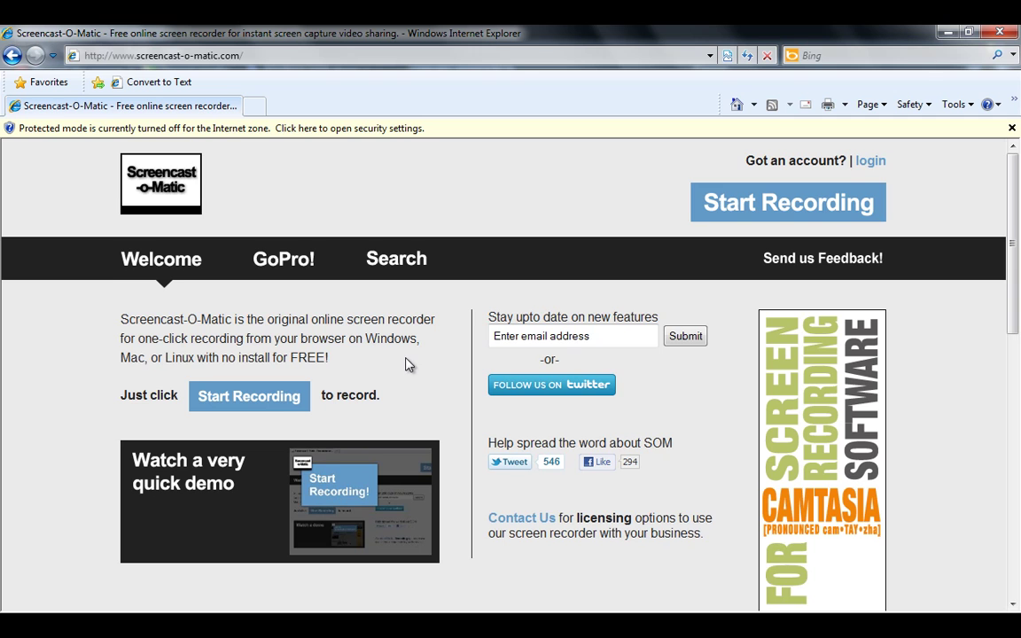
pyautogui.scroll(-2, 408, 365)
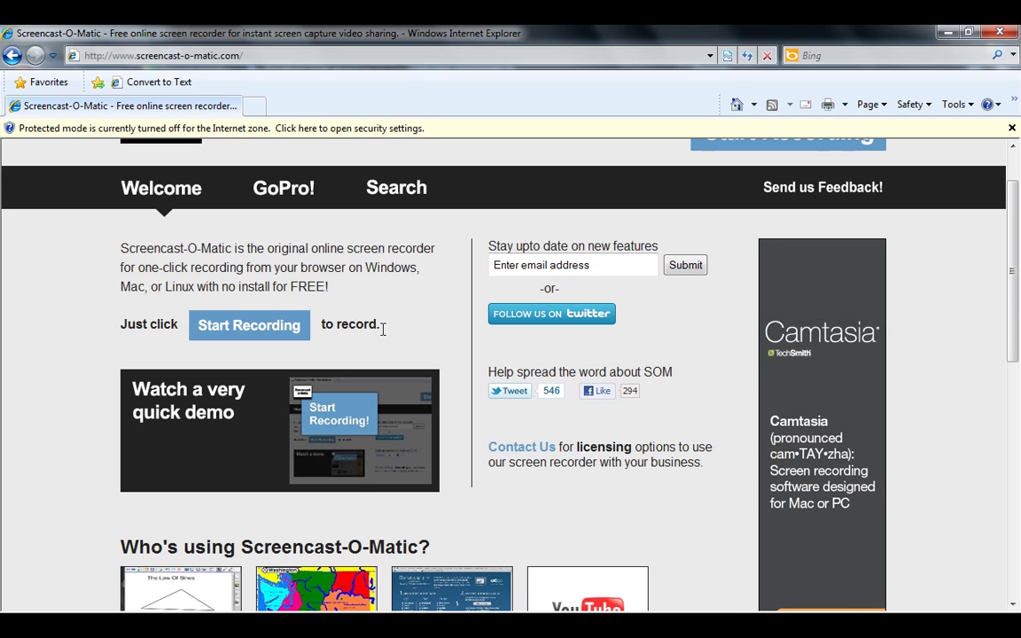
# Step: Launch the online recorder and stretch its dashed frame across the browser window to 1280 x 612
pyautogui.click(249, 328)
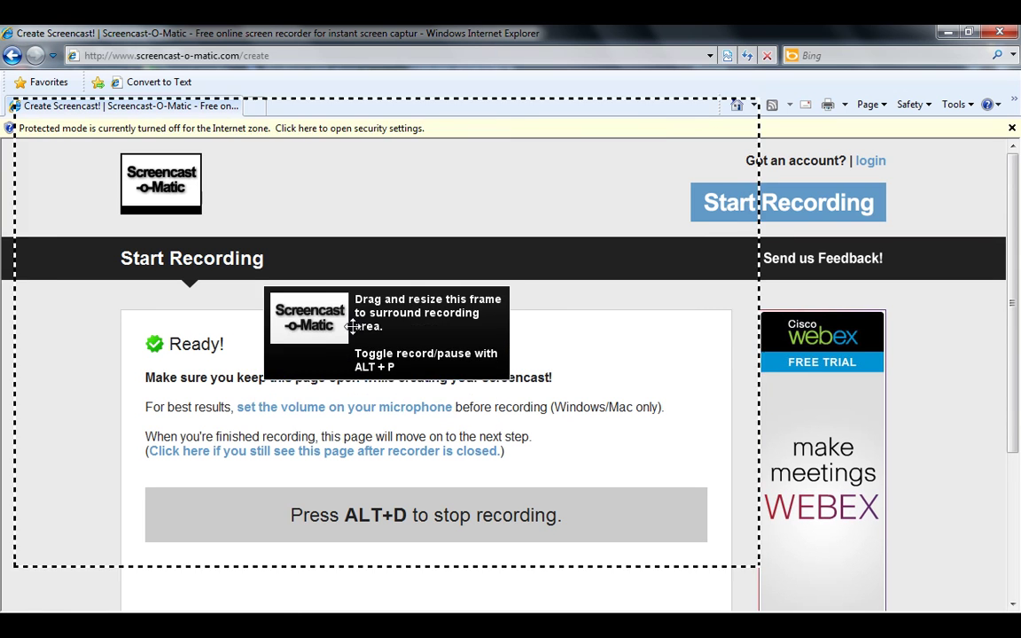
pyautogui.moveTo(352, 327); pyautogui.dragTo(381, 368)
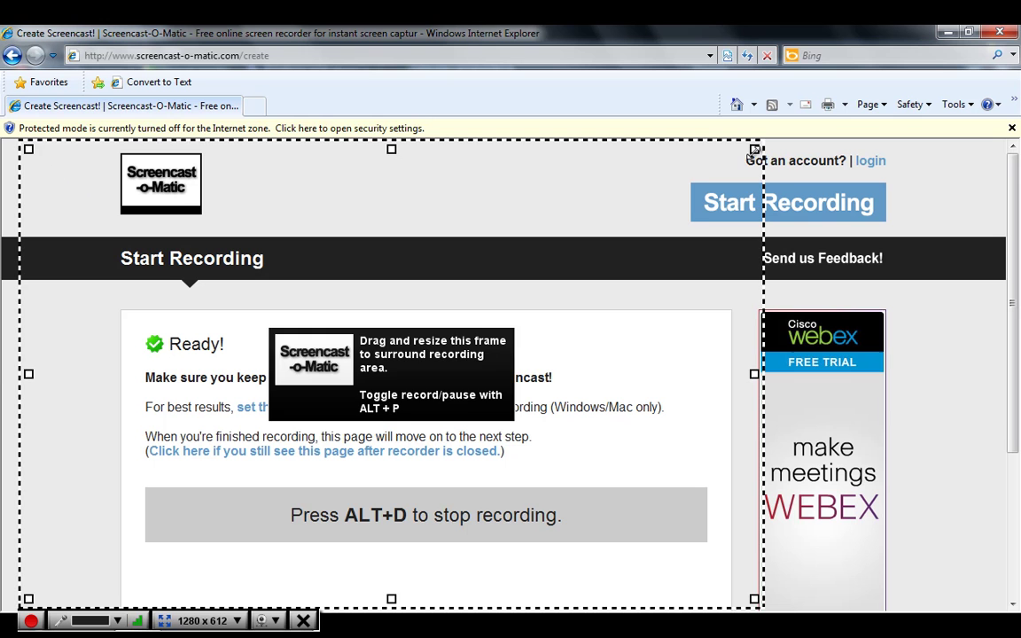
pyautogui.moveTo(755, 149); pyautogui.dragTo(829, 118)
pyautogui.moveTo(943, 127); pyautogui.dragTo(1014, 125)
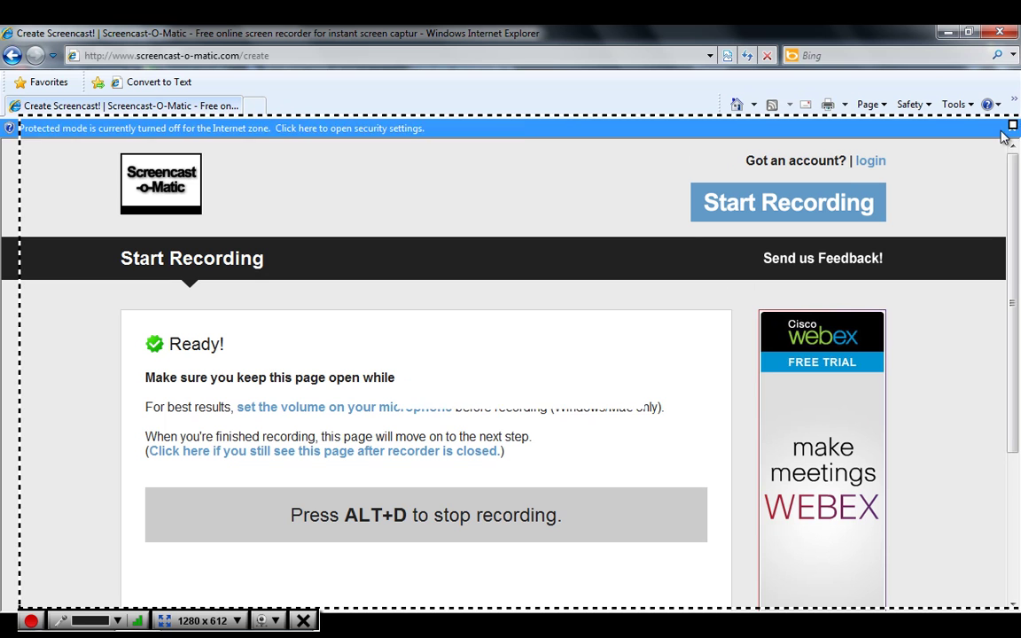
pyautogui.moveTo(37, 125); pyautogui.dragTo(3, 131)
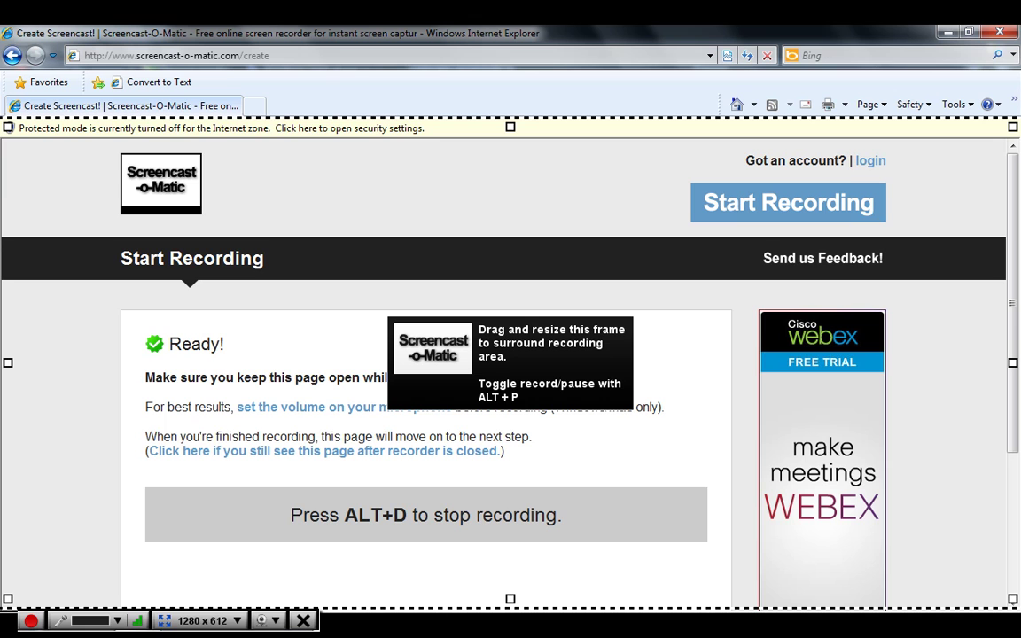
# Step: Check the recording size presets and dismiss them, keeping the 1280 x 612 frame
pyautogui.click(202, 621)
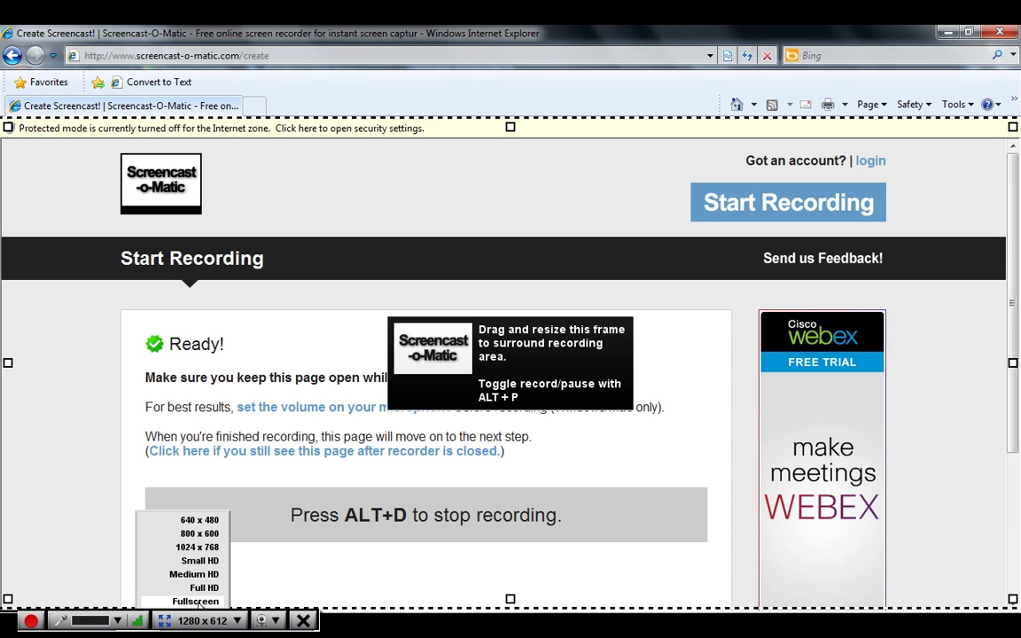
pyautogui.click(283, 588)
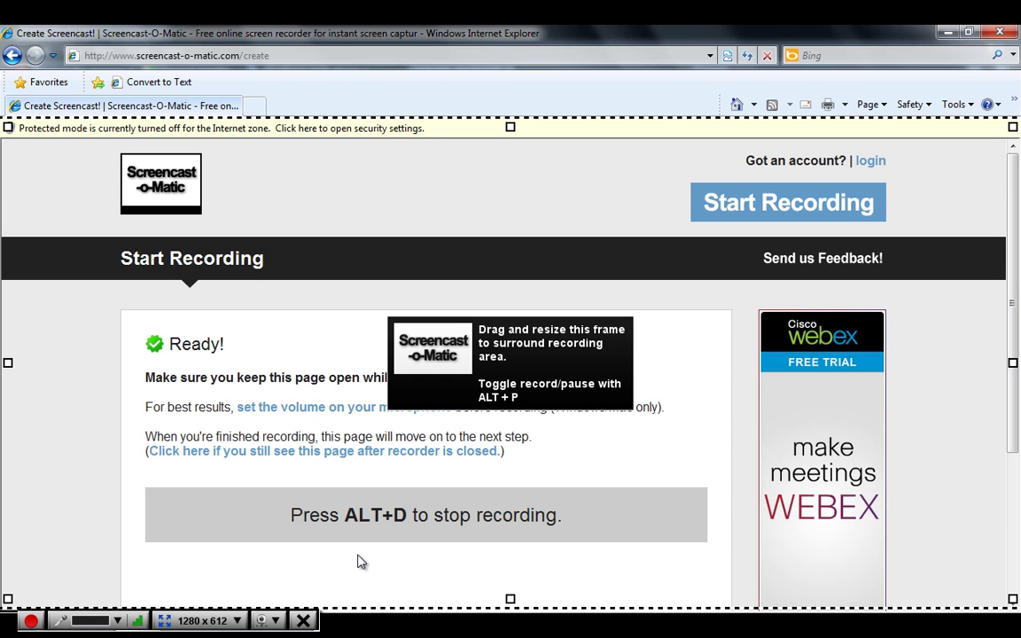
# Step: Open a blank new browser tab and start recording with Alt+P
pyautogui.click(256, 107)
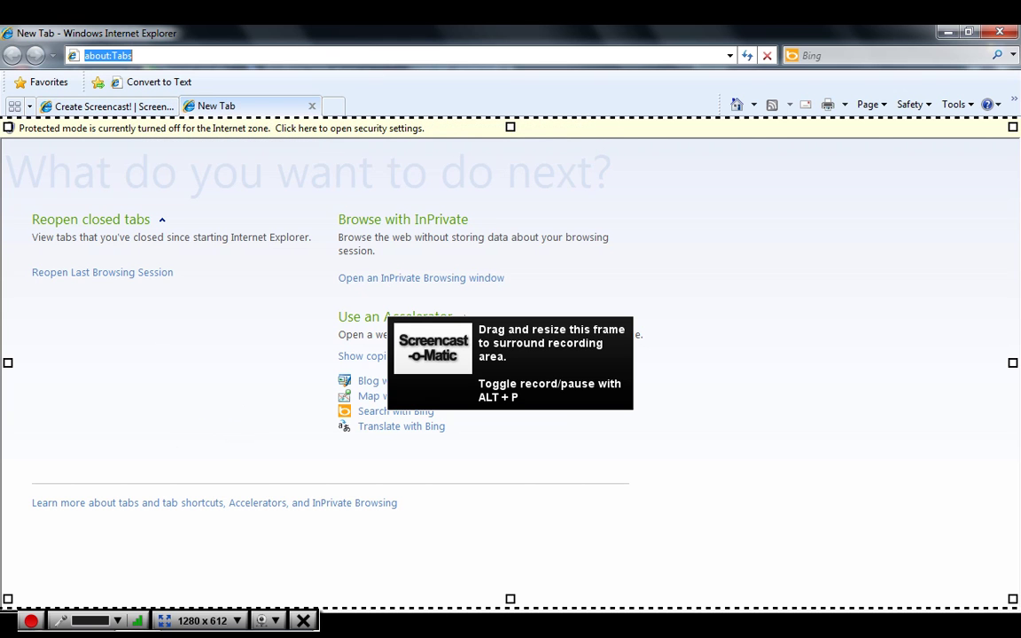
pyautogui.hotkey('alt', 'p')
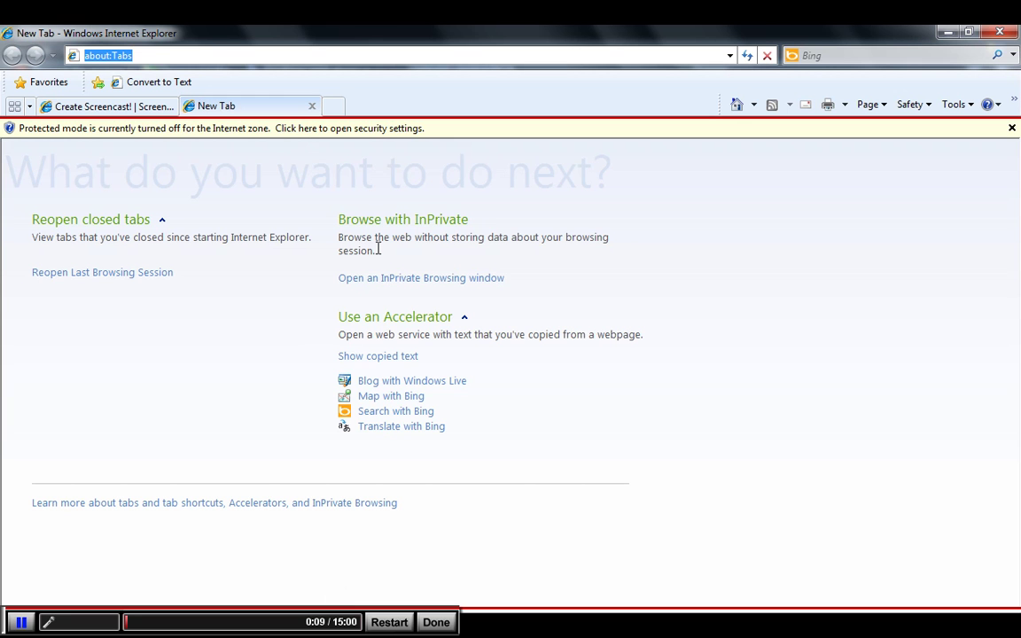
# Step: Load spcc.edu in the new tab
pyautogui.write('www')
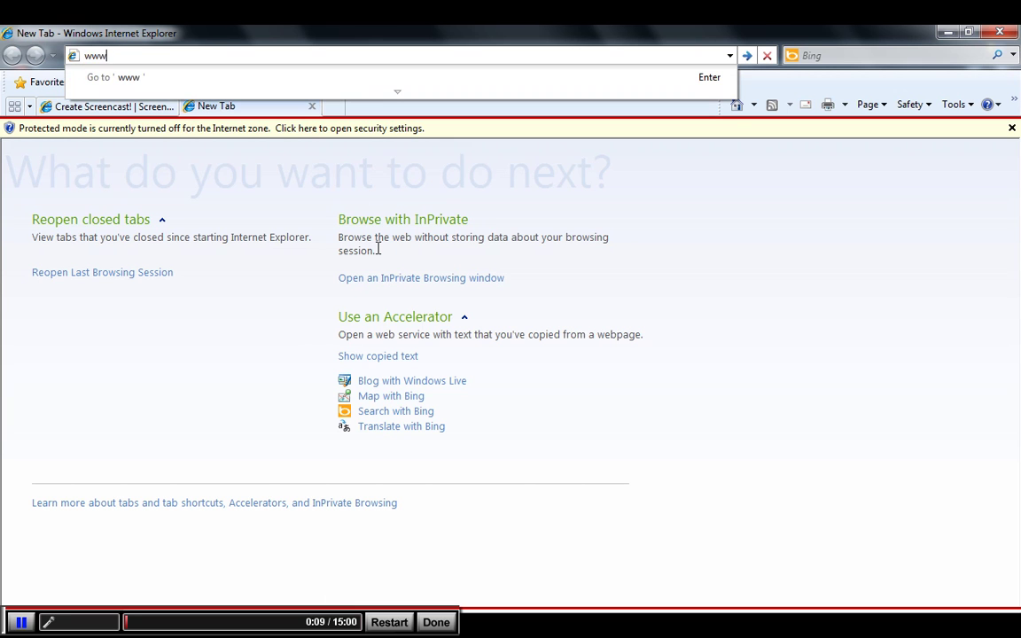
pyautogui.write('.sp')
pyautogui.press('BackSpace')
pyautogui.write('spcc.edu')
pyautogui.press('Return')
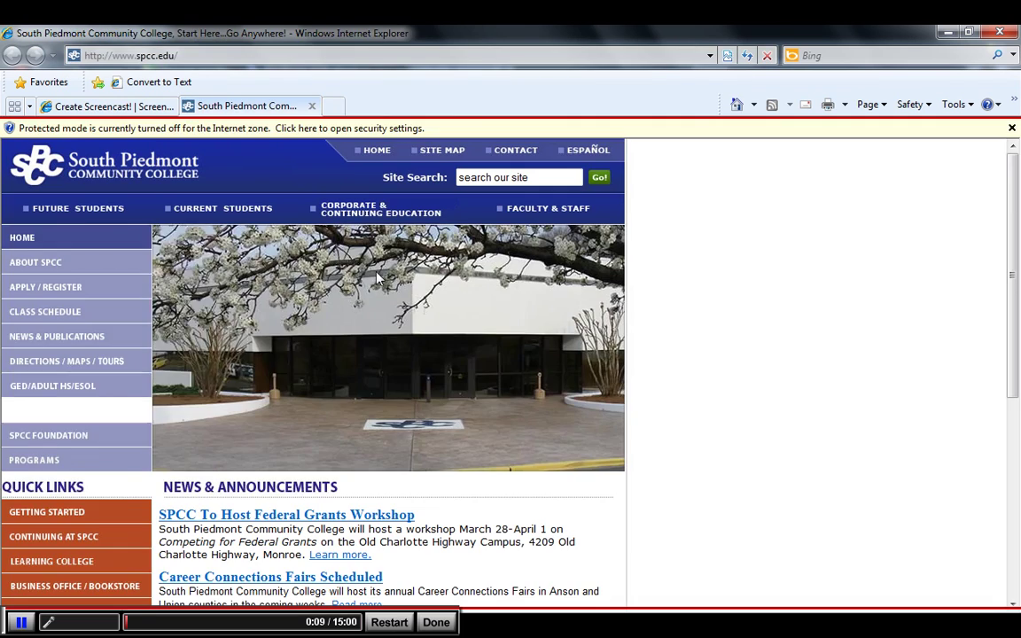
# Step: Go to Future Students > Distance Learning, scroll the page, then pause recording with Alt+P
pyautogui.moveTo(95, 207)
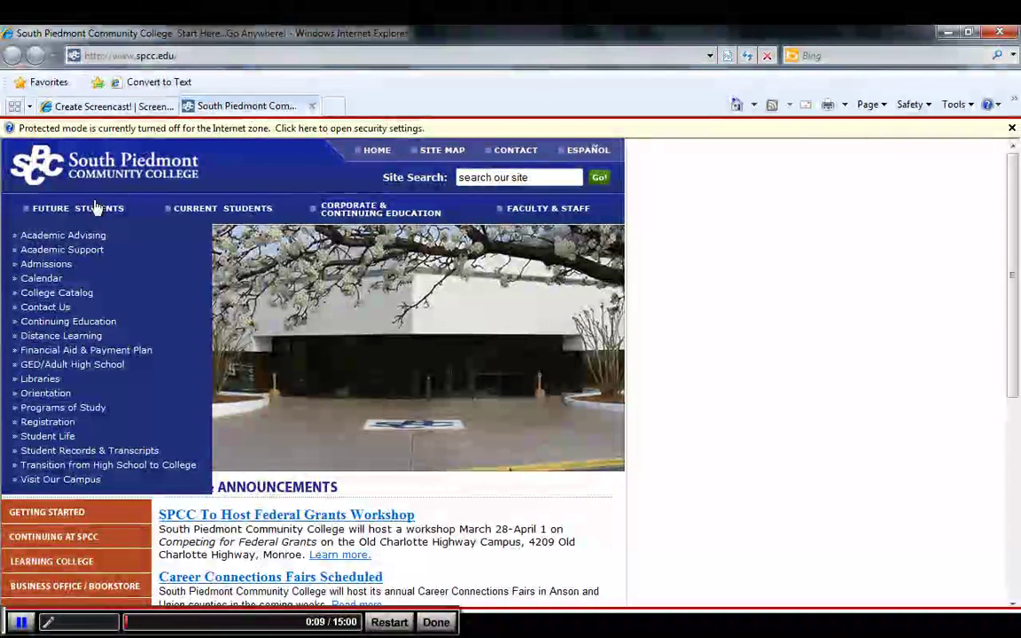
pyautogui.click(63, 335)
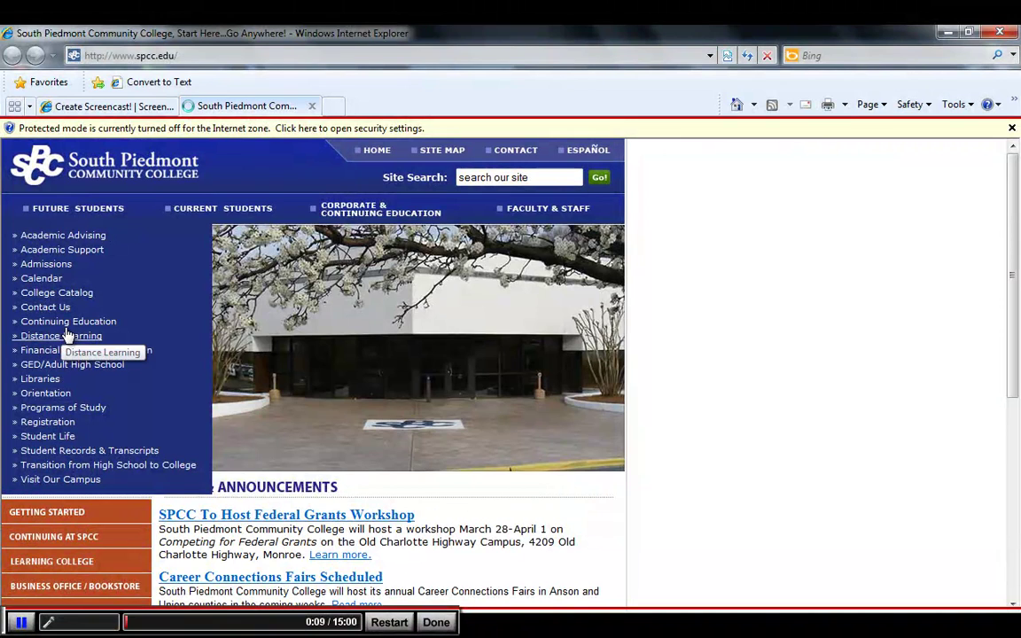
pyautogui.scroll(-3, 269, 381)
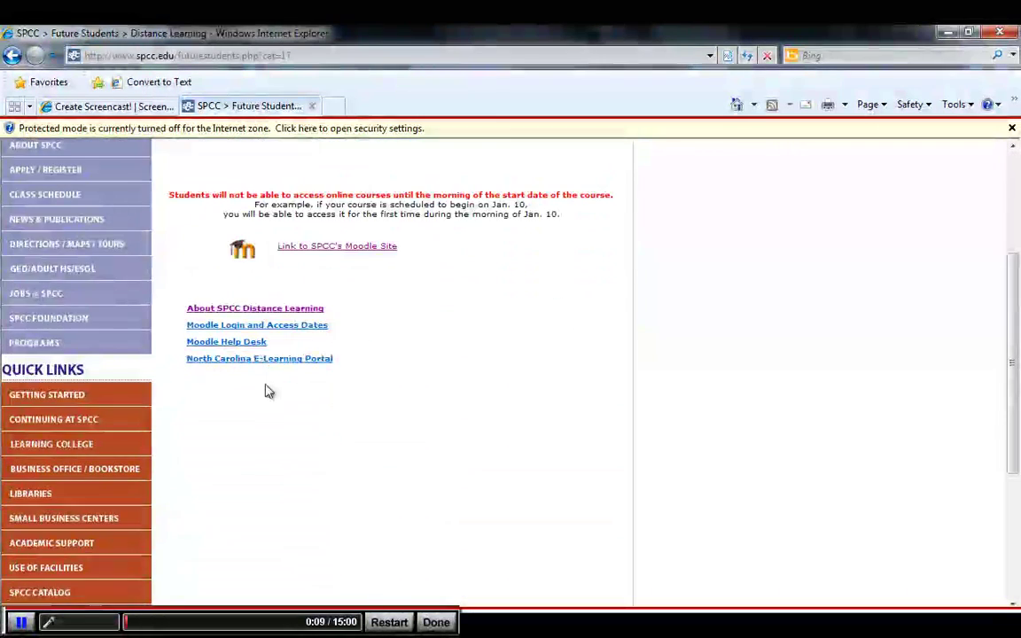
pyautogui.scroll(3, 268, 391)
pyautogui.scroll(-1, 268, 390)
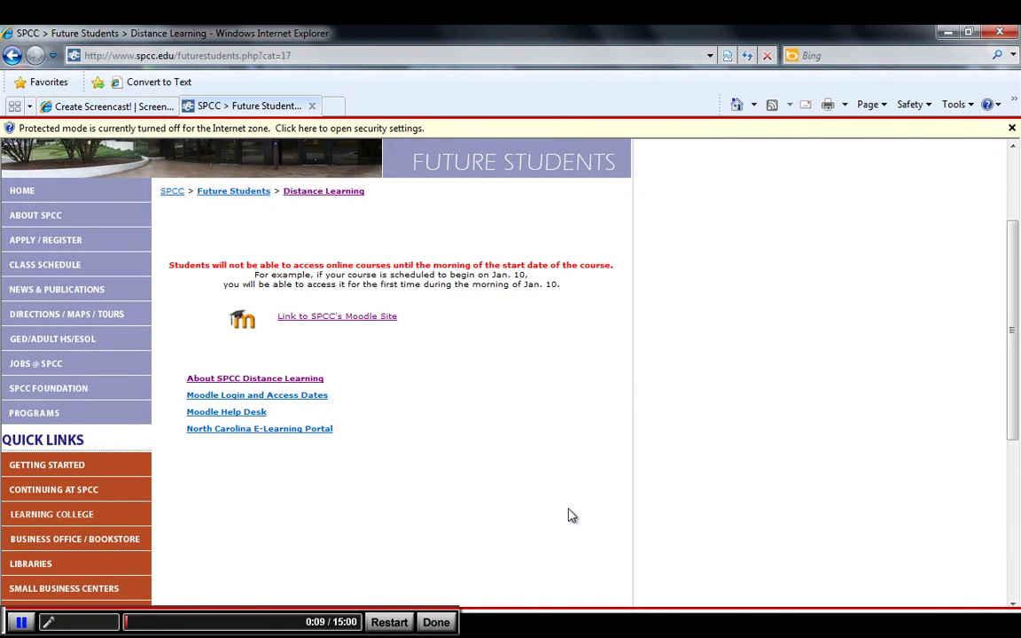
pyautogui.hotkey('alt', 'p')
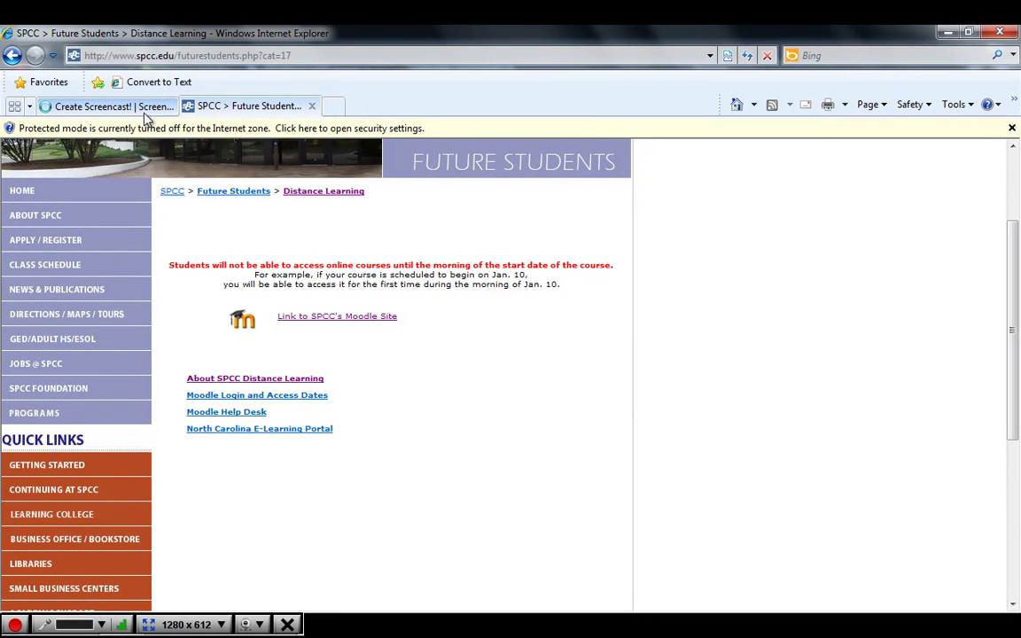
# Step: Switch to the Create Screencast! tab to preview the 0:32 recording and its export options
pyautogui.click(102, 107)
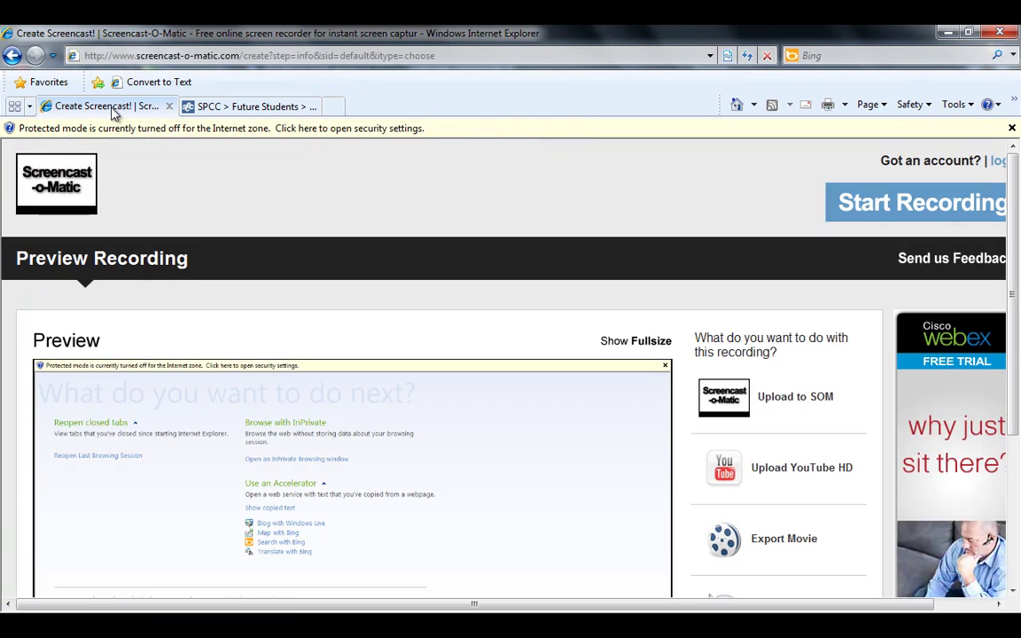
pyautogui.scroll(-3, 423, 375)
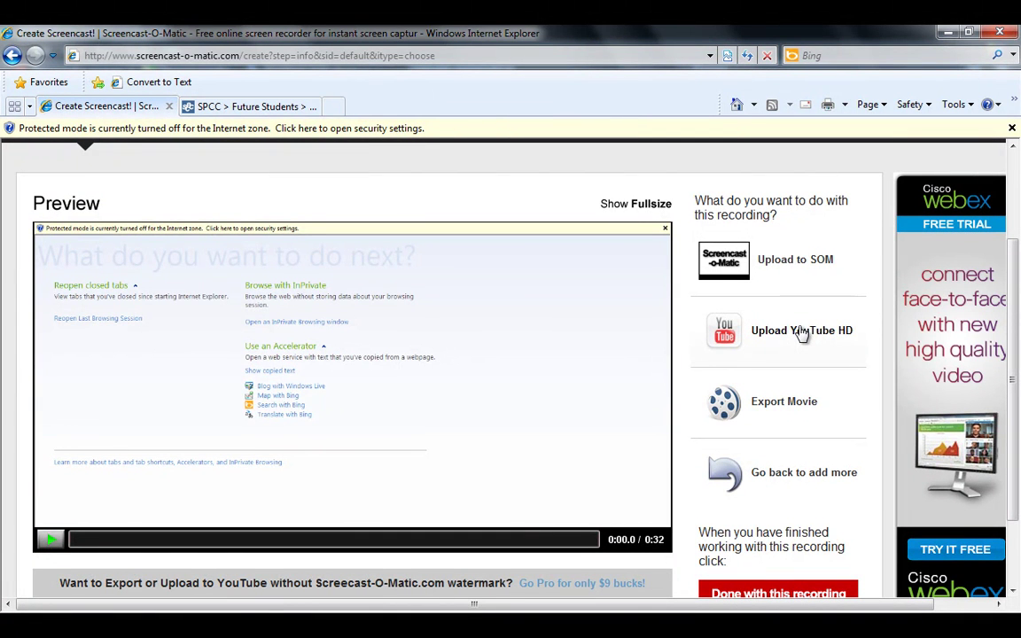
# Step: Export the movie as Windows Media Player (AVI) at the full 1280x612 size
pyautogui.click(785, 410)
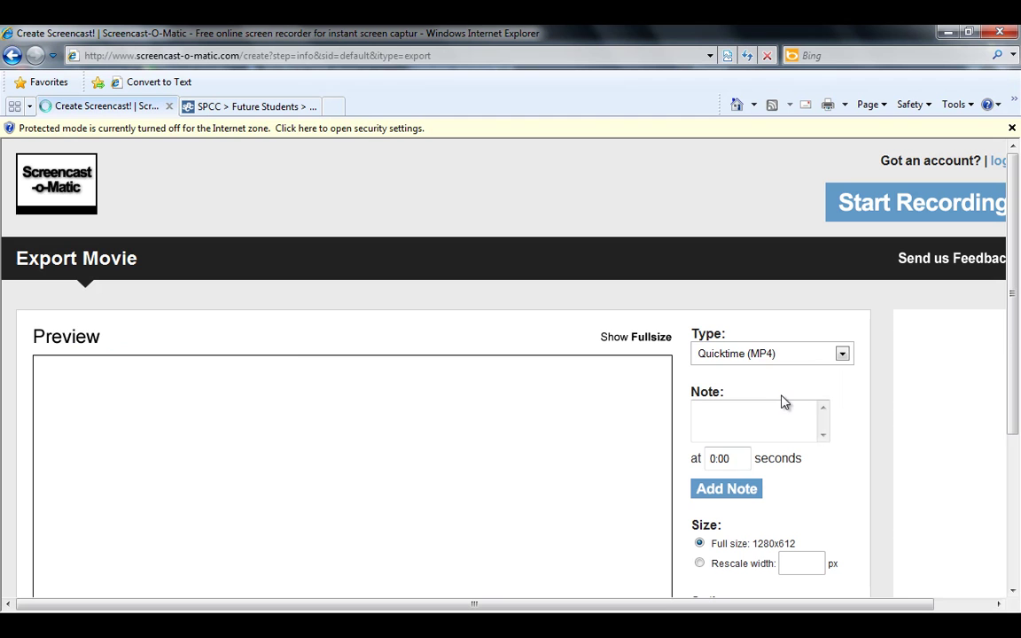
pyautogui.click(840, 353)
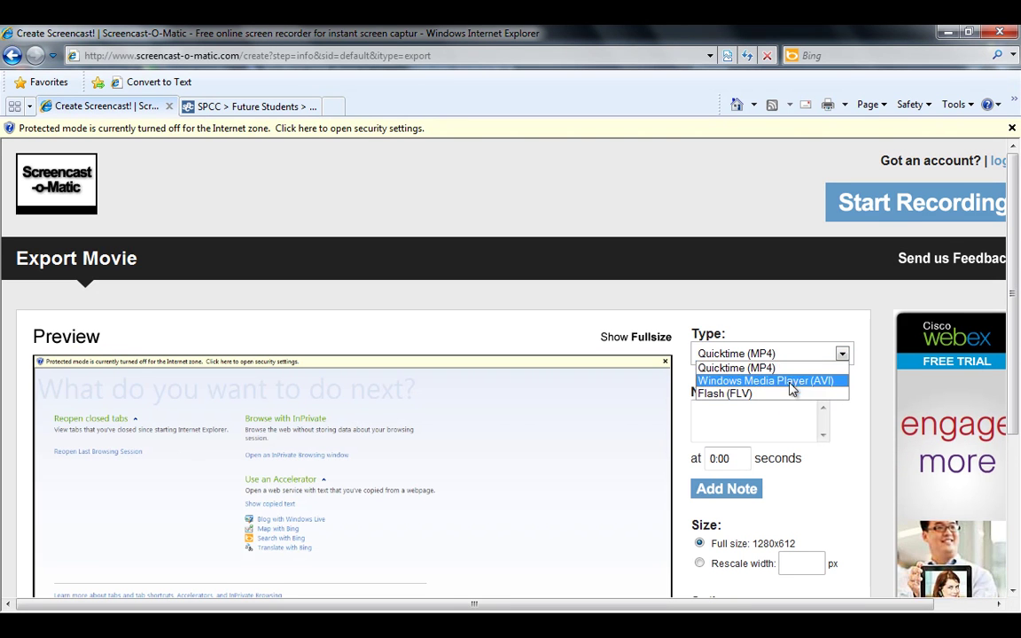
pyautogui.click(791, 383)
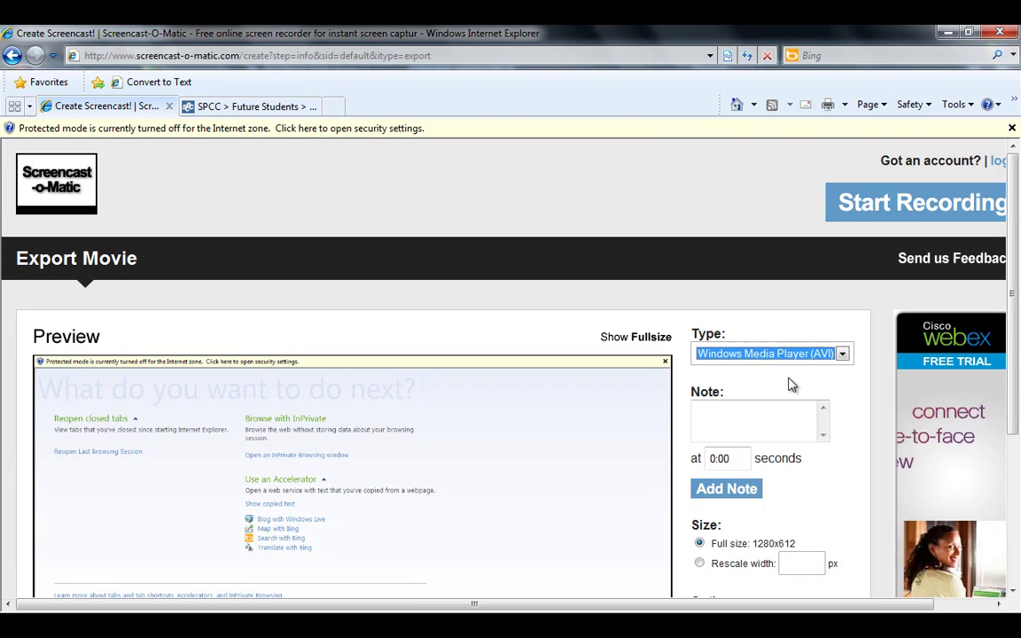
pyautogui.click(848, 417)
pyautogui.scroll(-3, 839, 421)
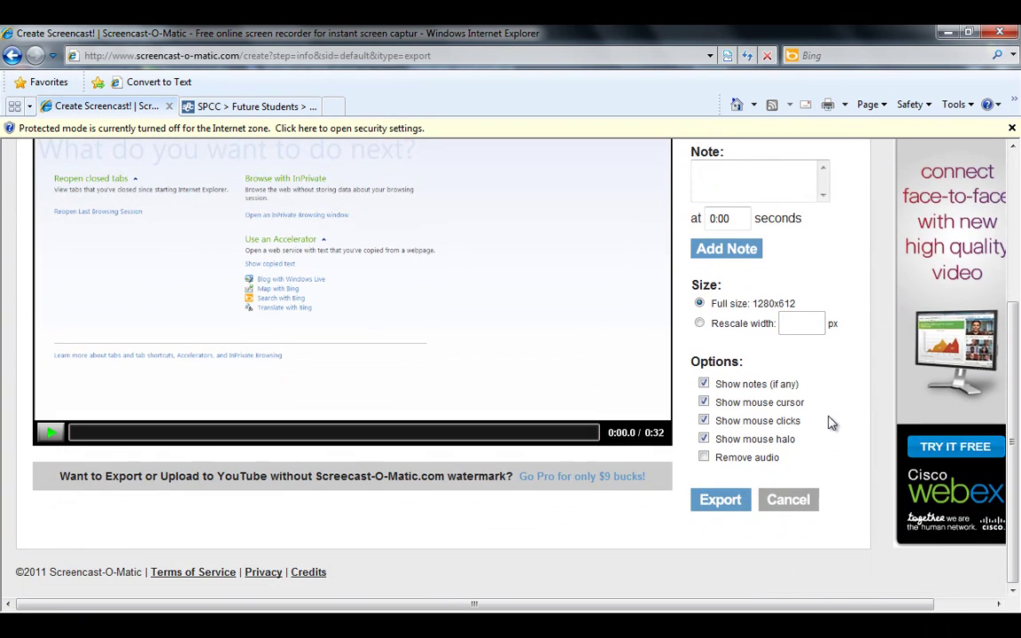
pyautogui.click(721, 499)
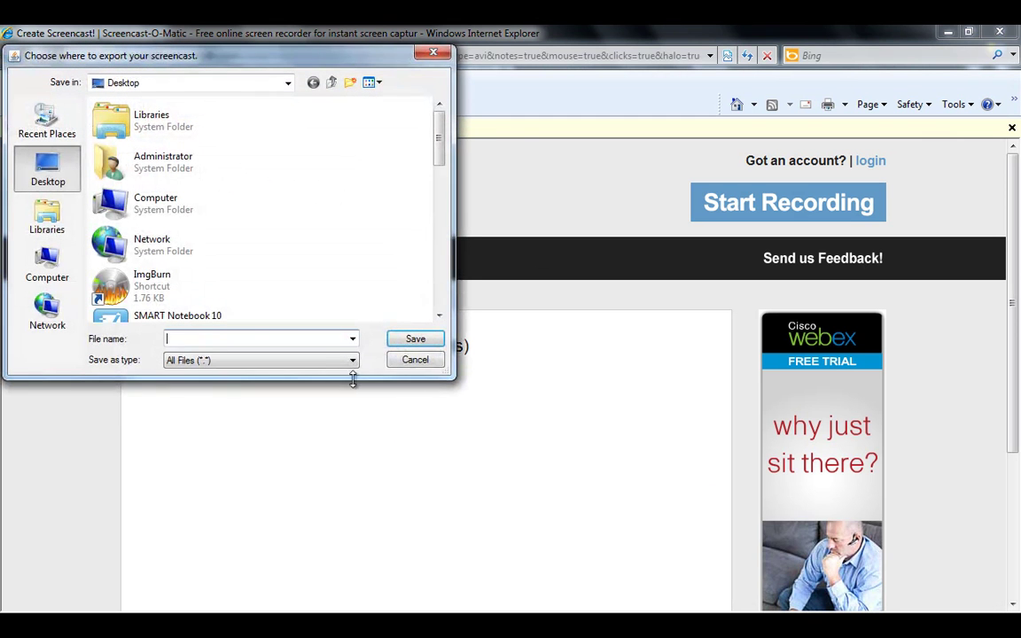
# Step: Save the export to the Desktop under the file name My Video
pyautogui.write('My ')
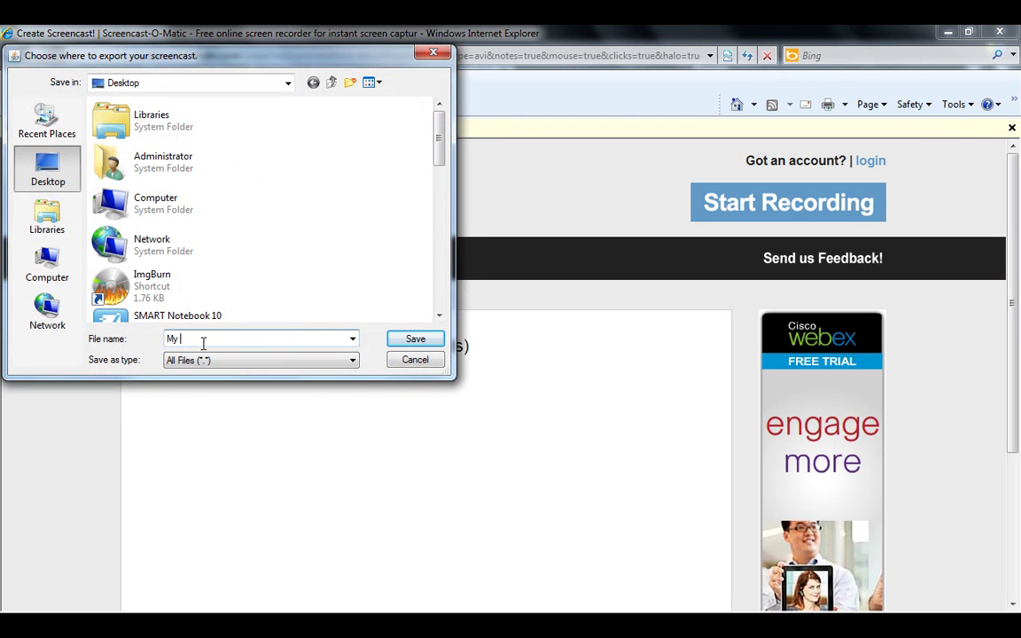
pyautogui.write('Video')
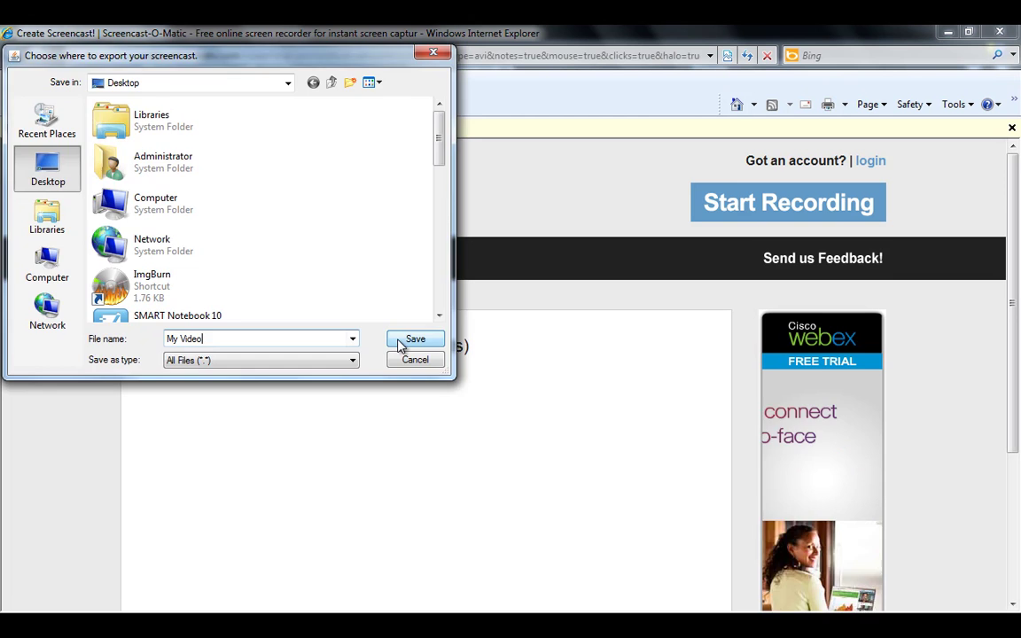
pyautogui.click(413, 340)
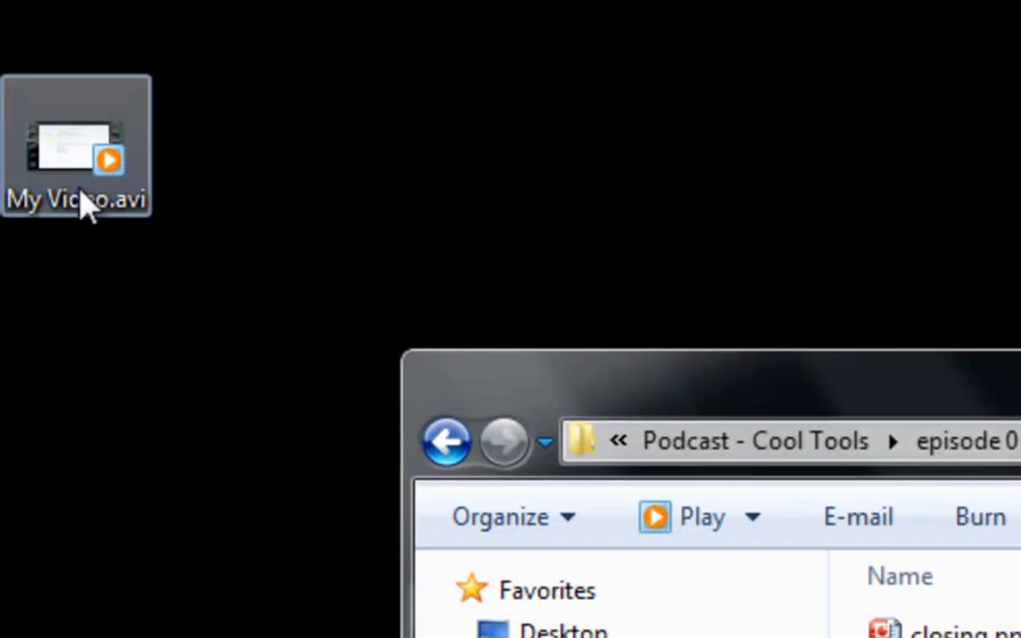
# Step: Open My Video.avi from the desktop in Windows Media Player and move the player to the right
pyautogui.moveTo(82, 201); pyautogui.dragTo(175, 274)
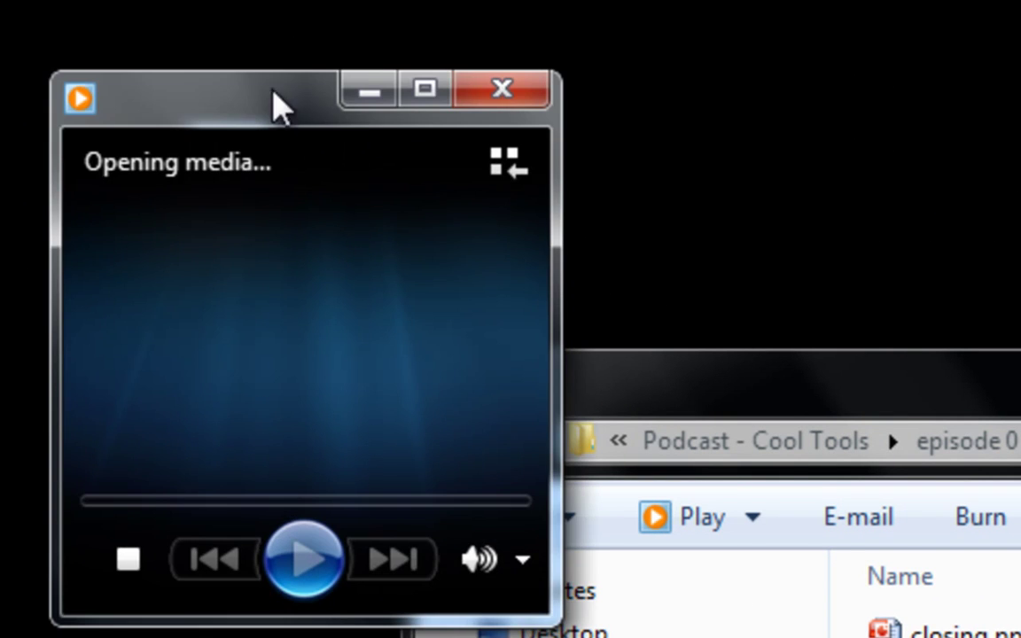
pyautogui.moveTo(274, 101); pyautogui.dragTo(517, 159)
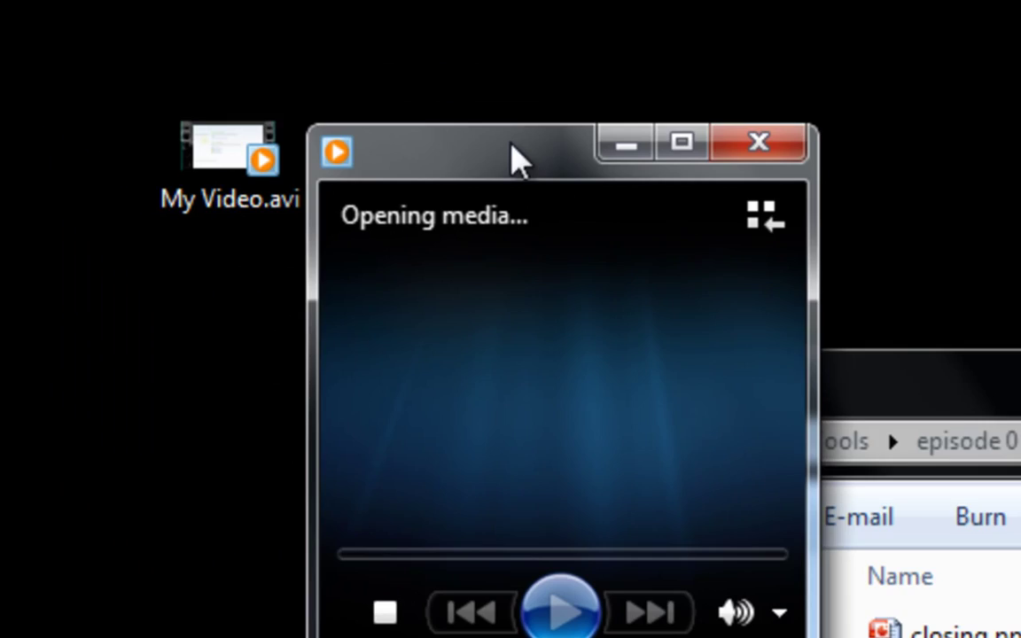